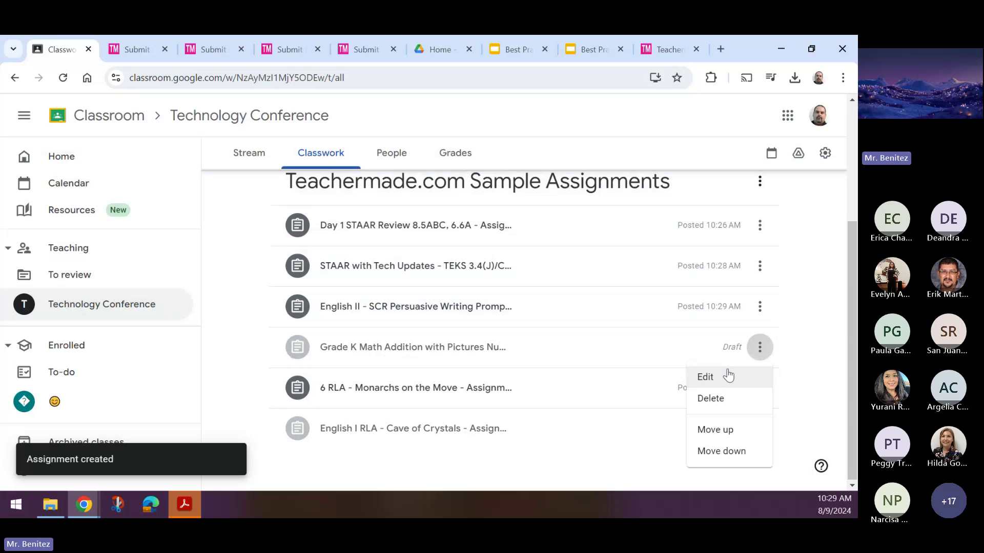
# Step: Open the draft Grade K Math Addition with Pictures assignment for editing and assign it to the class
pyautogui.click(727, 375)
pyautogui.click(768, 123)
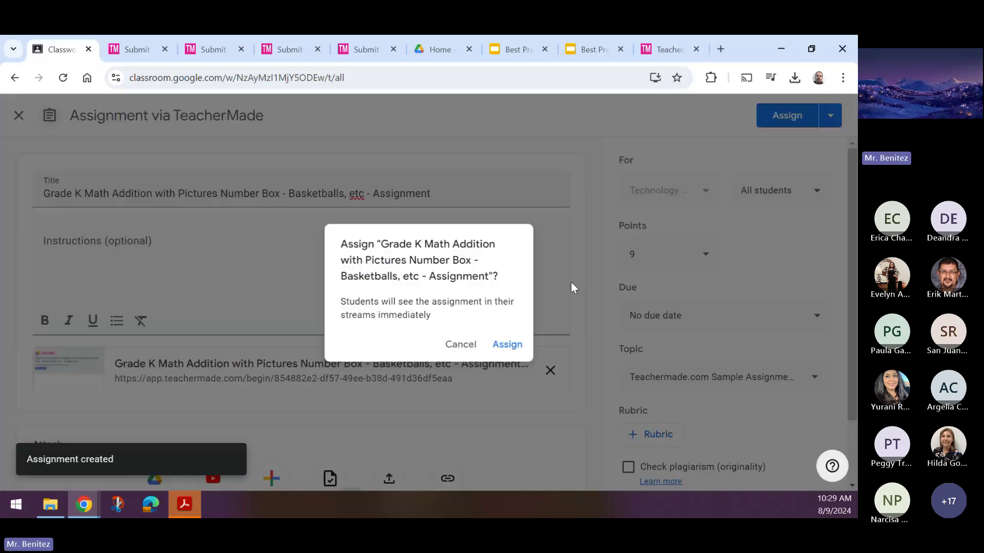
pyautogui.click(510, 345)
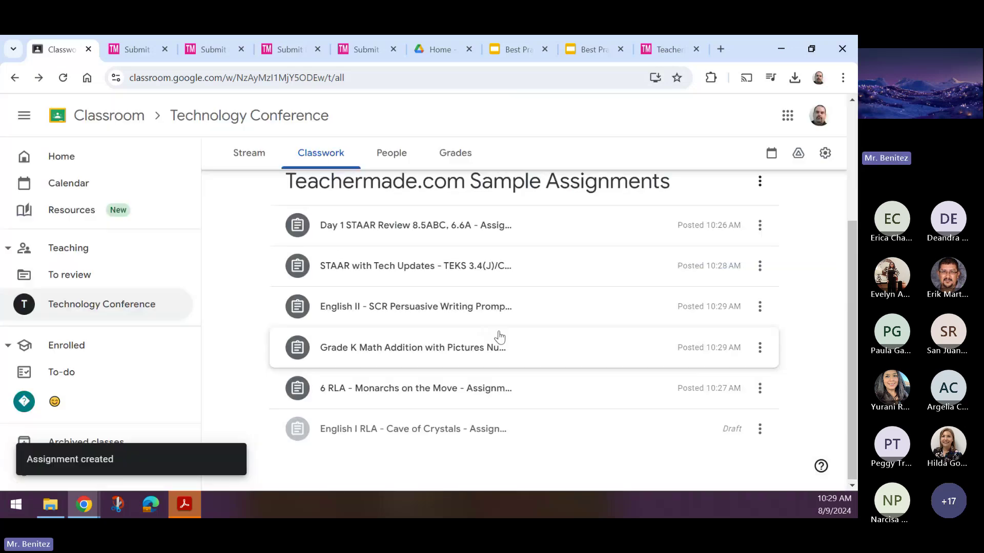
# Step: Open the posted Grade K Math Addition activity in TeacherMade, close extra submission tabs, and begin it with the presenter's Google account
pyautogui.click(433, 347)
pyautogui.click(436, 346)
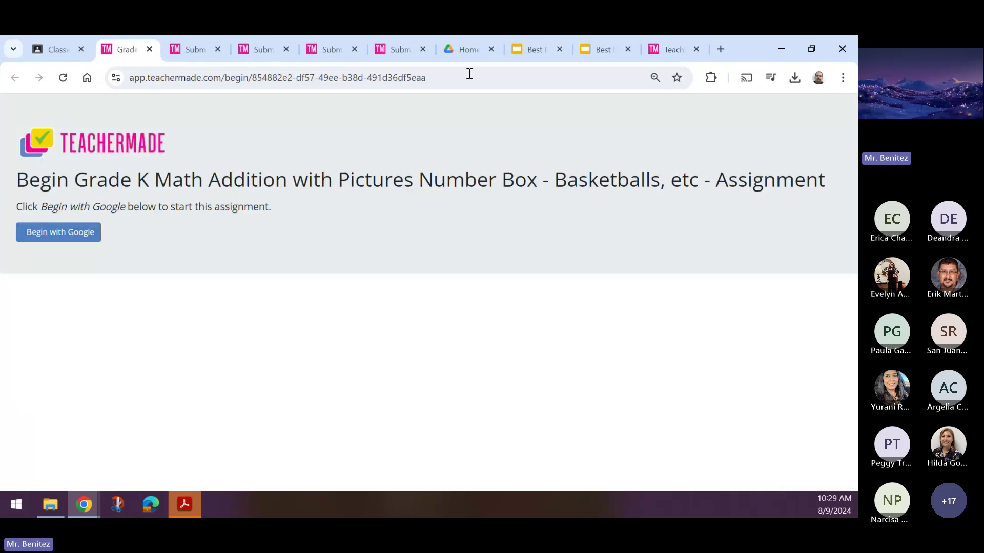
pyautogui.click(354, 49)
pyautogui.click(285, 48)
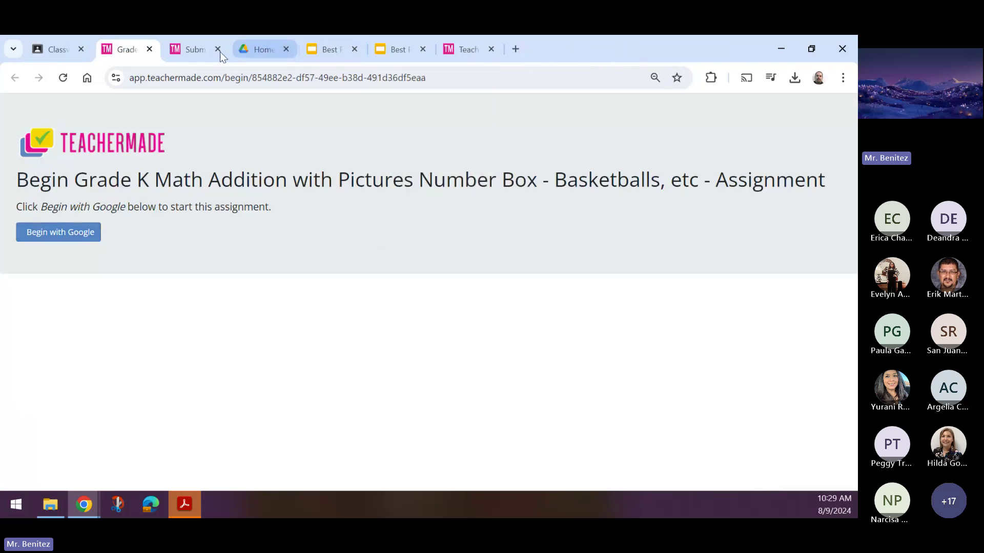
pyautogui.click(75, 234)
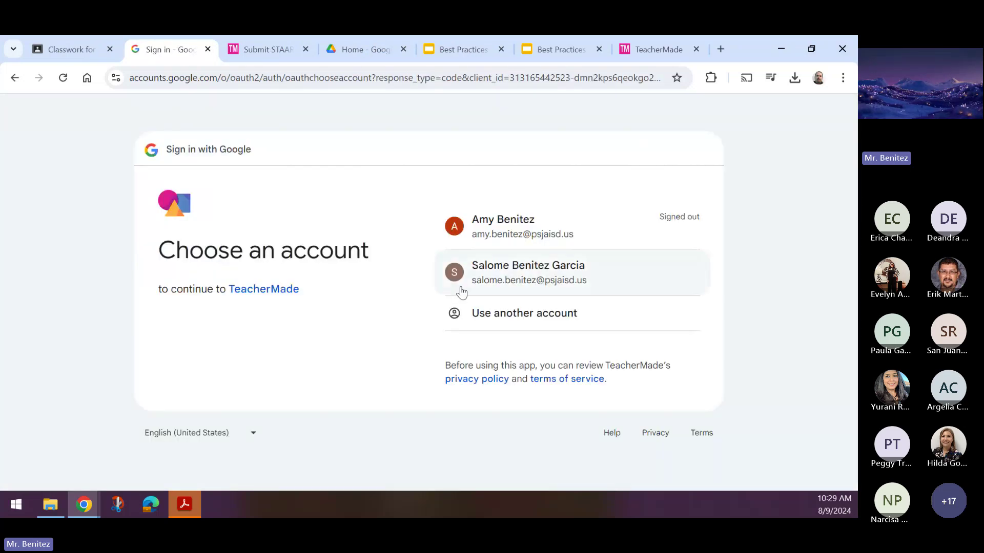
pyautogui.click(490, 285)
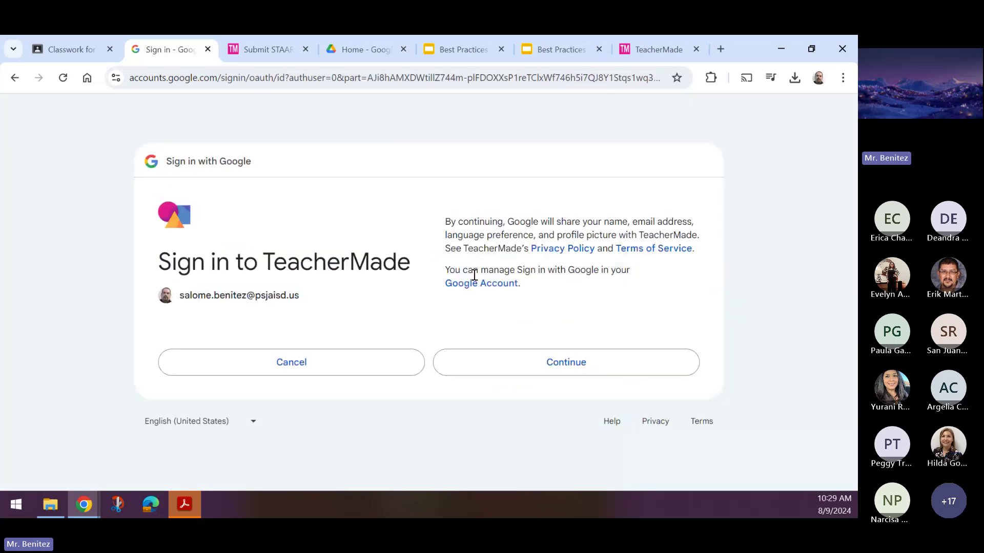
pyautogui.click(501, 354)
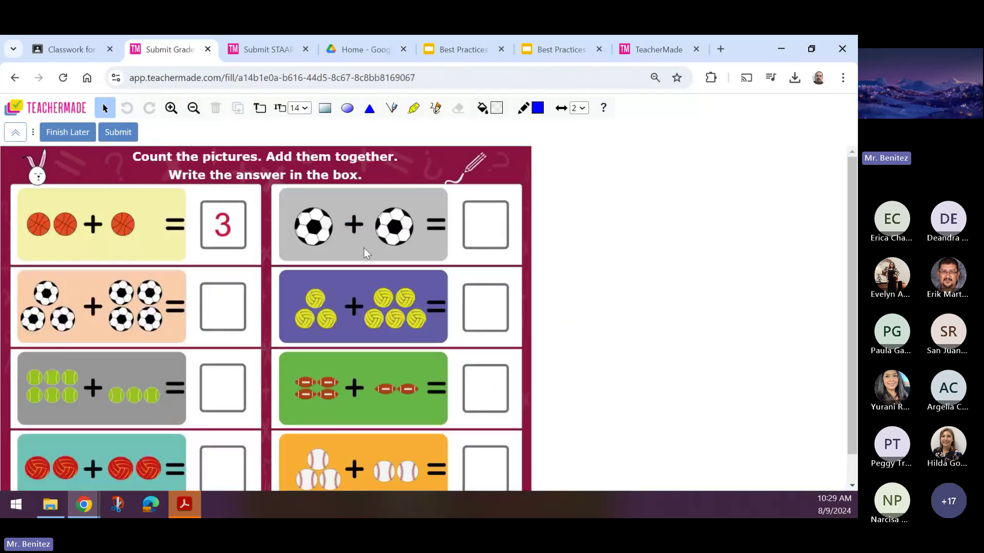
# Step: Answer 5, 7 and 4 in the first column's empty boxes and 2 for the top soccer-ball sum, and submit the incomplete activity
pyautogui.click(201, 111)
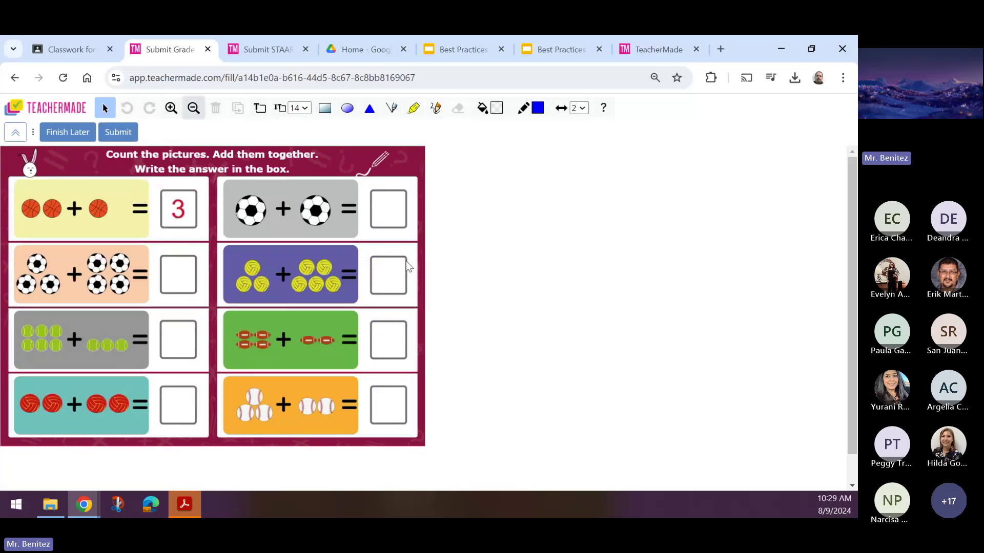
pyautogui.click(172, 271)
pyautogui.write('5')
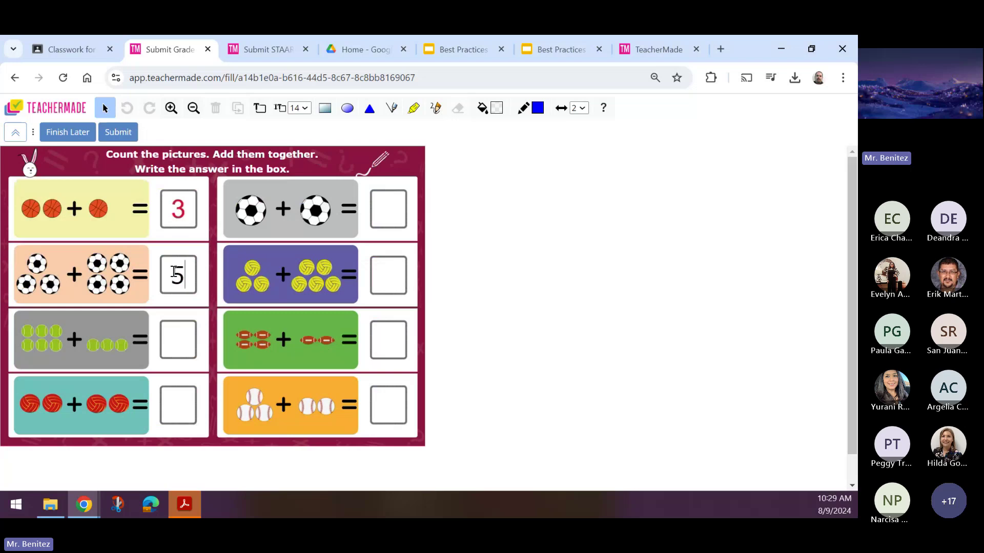
pyautogui.click(176, 342)
pyautogui.write('7')
pyautogui.click(171, 403)
pyautogui.write('4')
pyautogui.click(389, 216)
pyautogui.write('2')
pyautogui.click(118, 132)
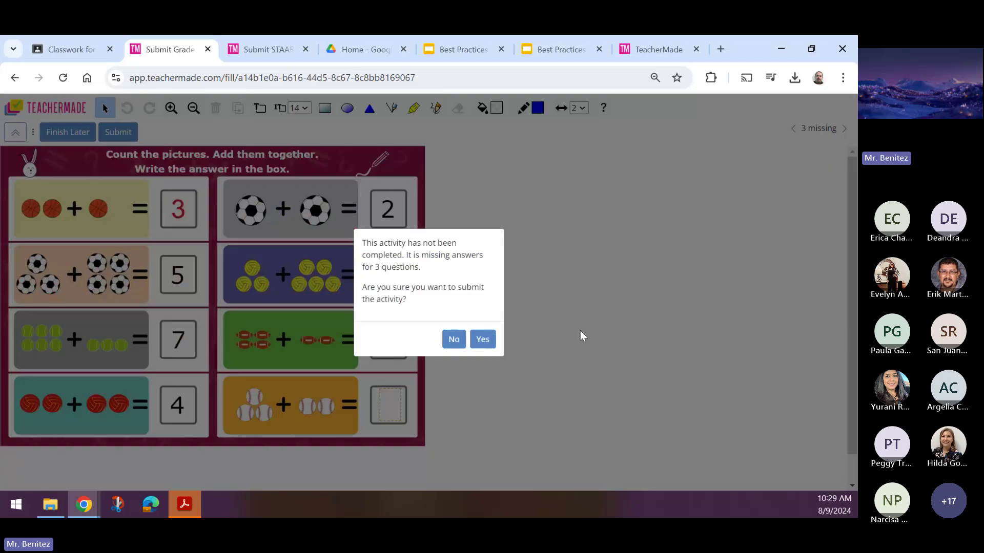
pyautogui.click(484, 340)
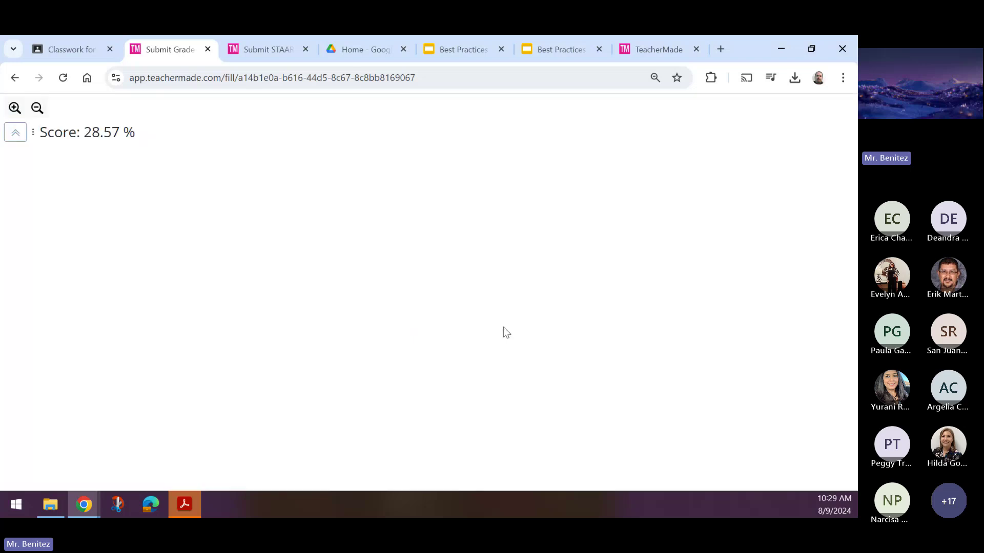
# Step: Return to the teacher view of TeacherMade and open the Sample worksheet activity from the Conference folder
pyautogui.click(96, 52)
pyautogui.click(248, 52)
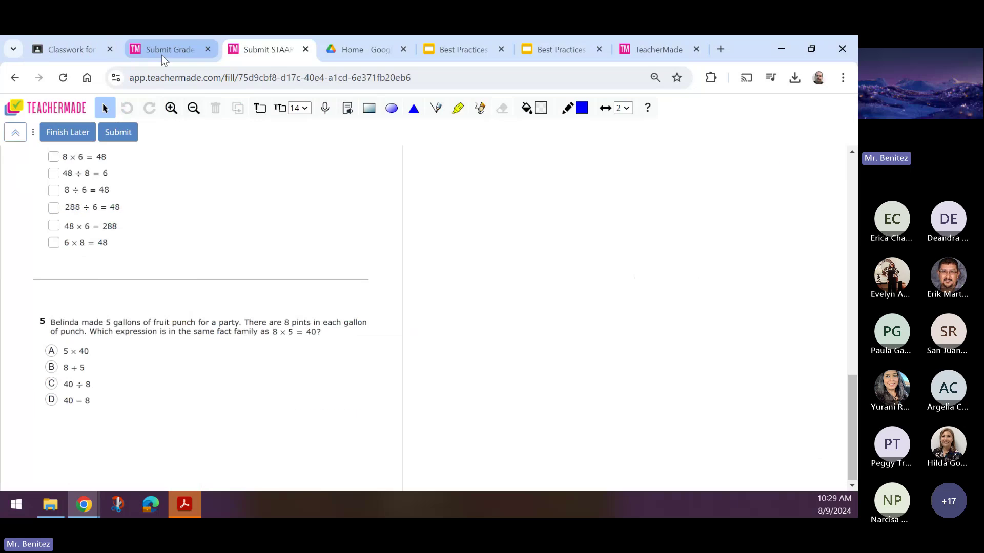
pyautogui.scroll(10, 776, 165)
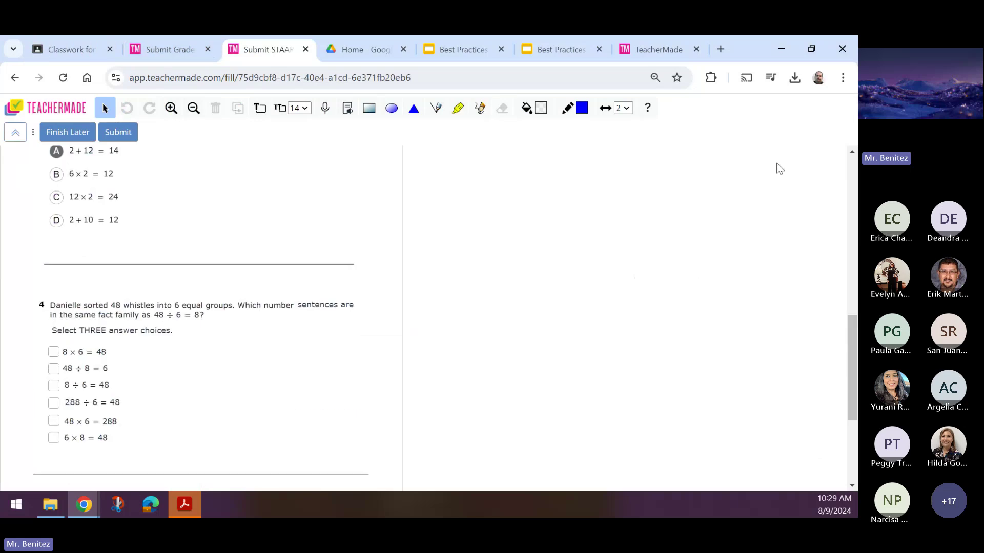
pyautogui.click(655, 49)
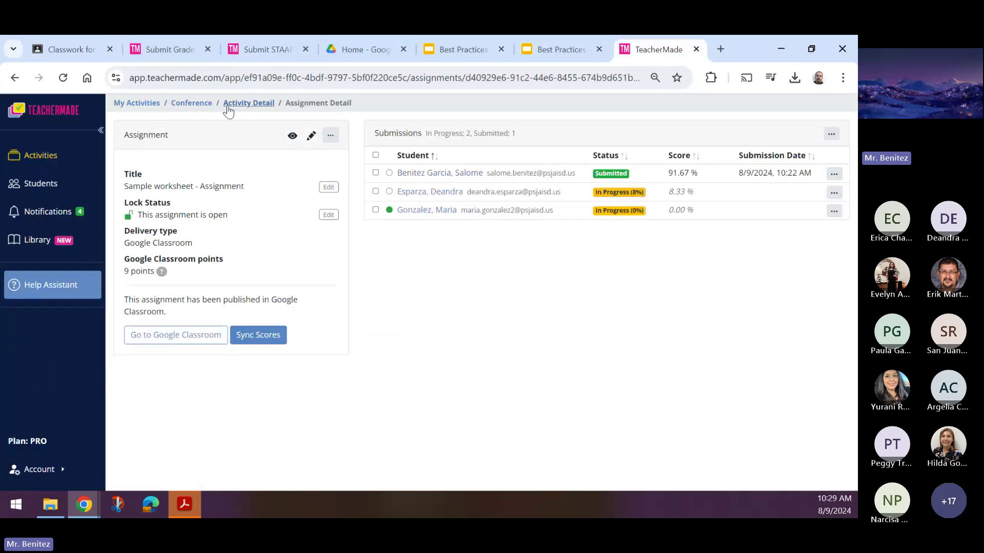
pyautogui.click(249, 104)
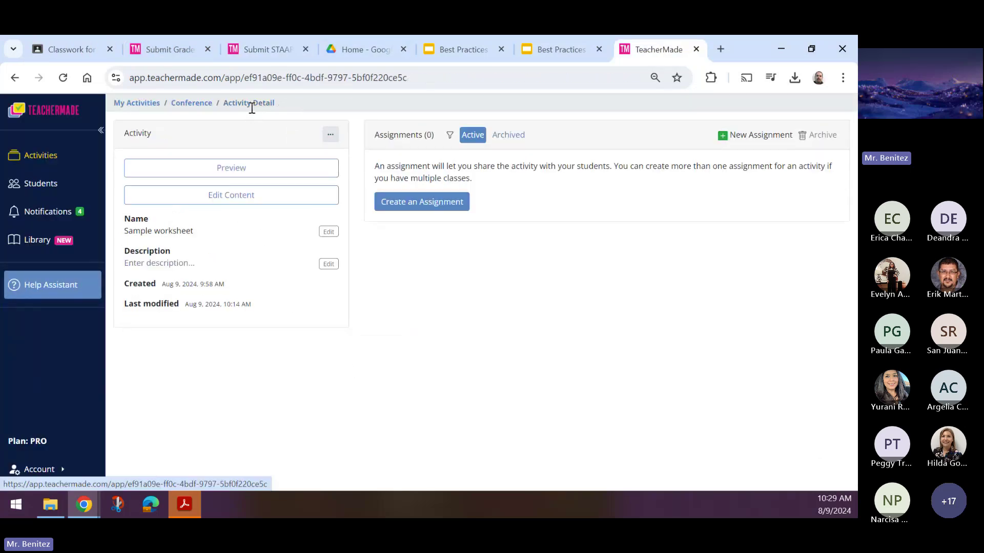
pyautogui.click(187, 104)
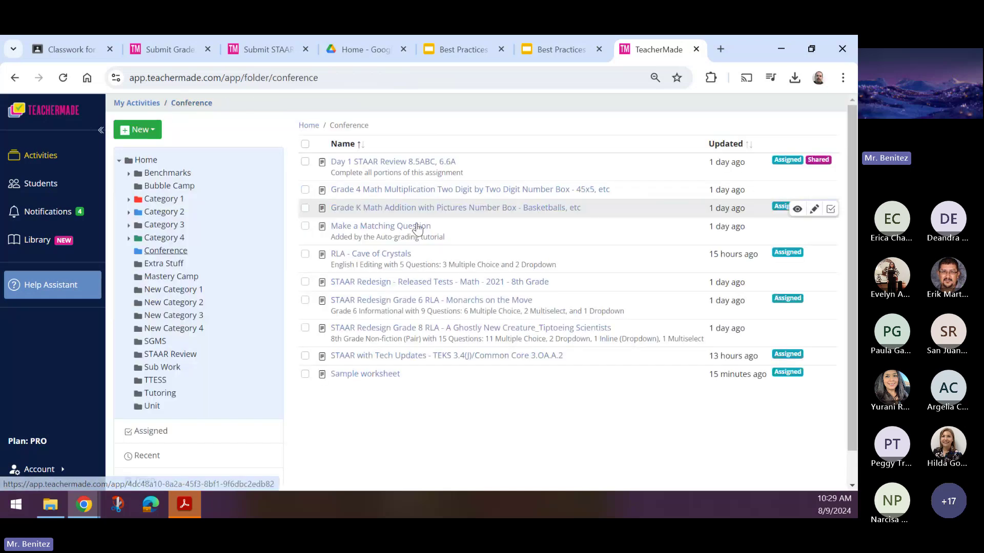
pyautogui.moveTo(735, 386)
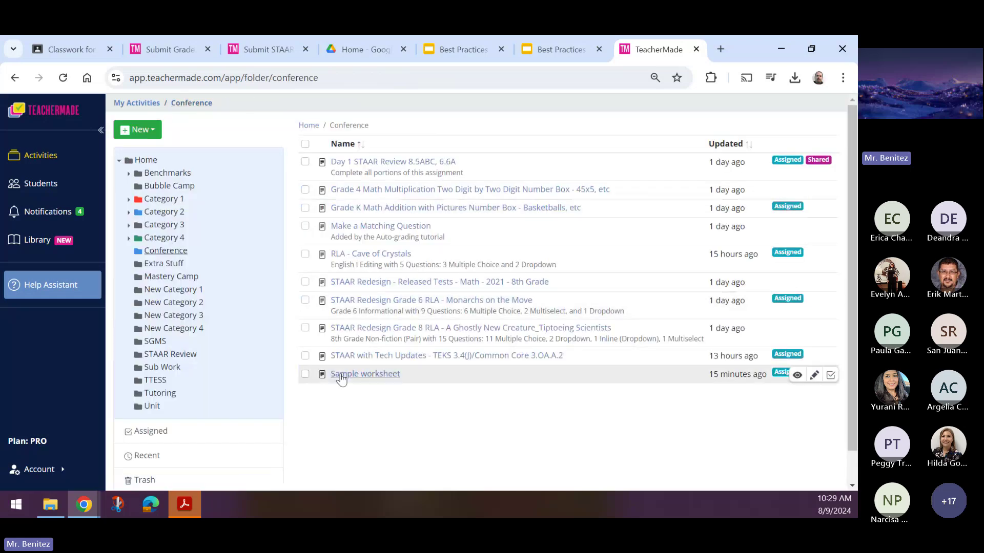
pyautogui.click(394, 375)
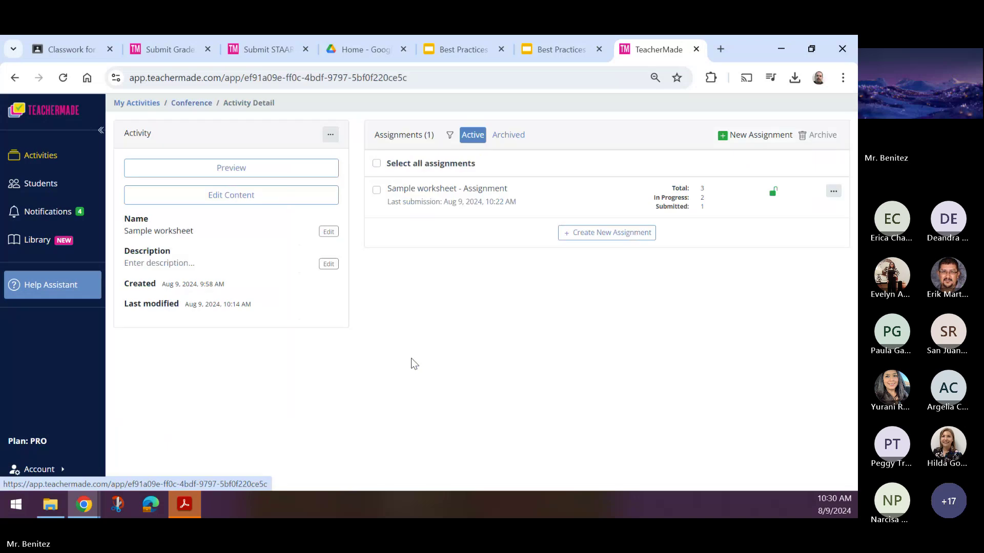
# Step: Turn on sharing with other teachers for the Sample worksheet activity and close the sharing dialog
pyautogui.click(330, 134)
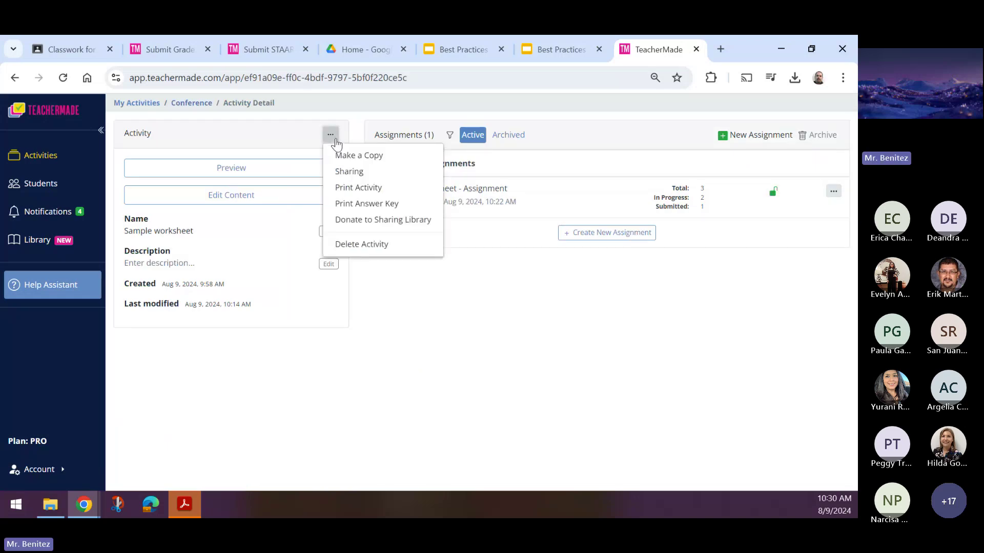
pyautogui.click(350, 175)
pyautogui.click(377, 258)
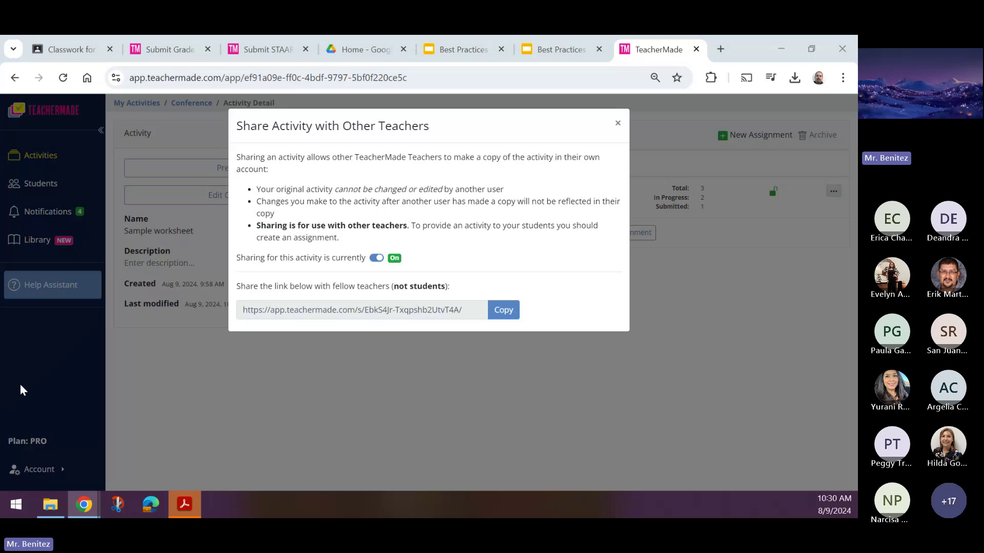
pyautogui.click(618, 123)
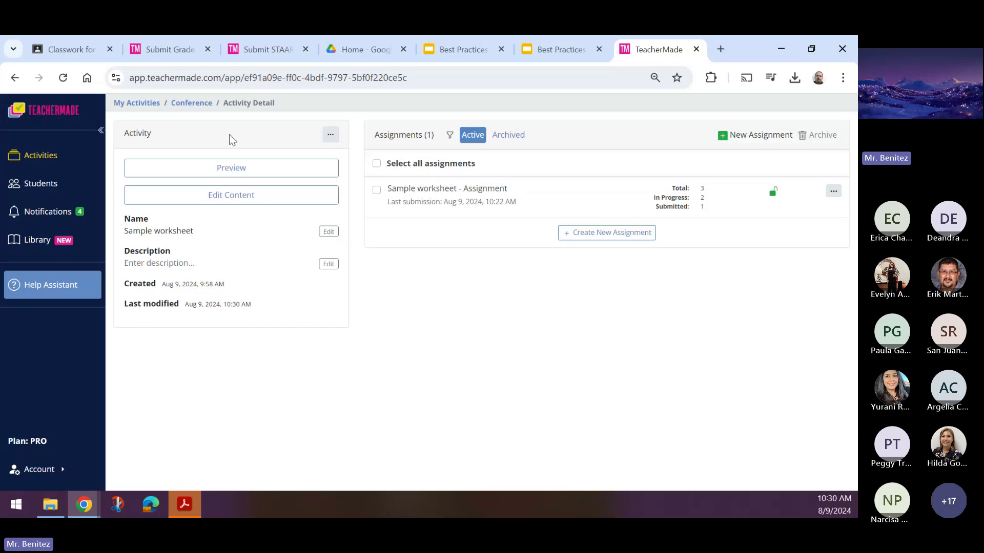
# Step: Open the Sample worksheet's content for editing and view the Open Answer settings on slide 3
pyautogui.click(205, 103)
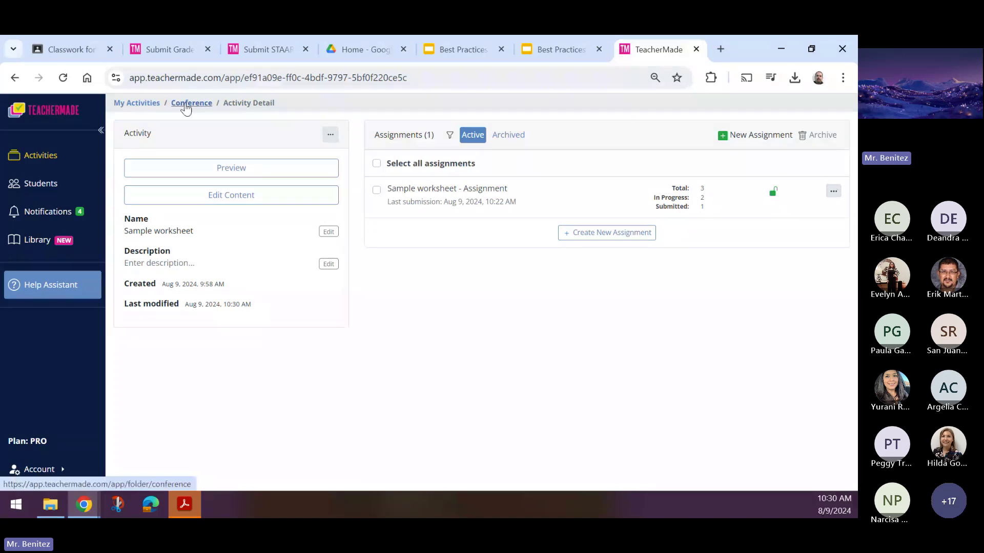
pyautogui.click(228, 199)
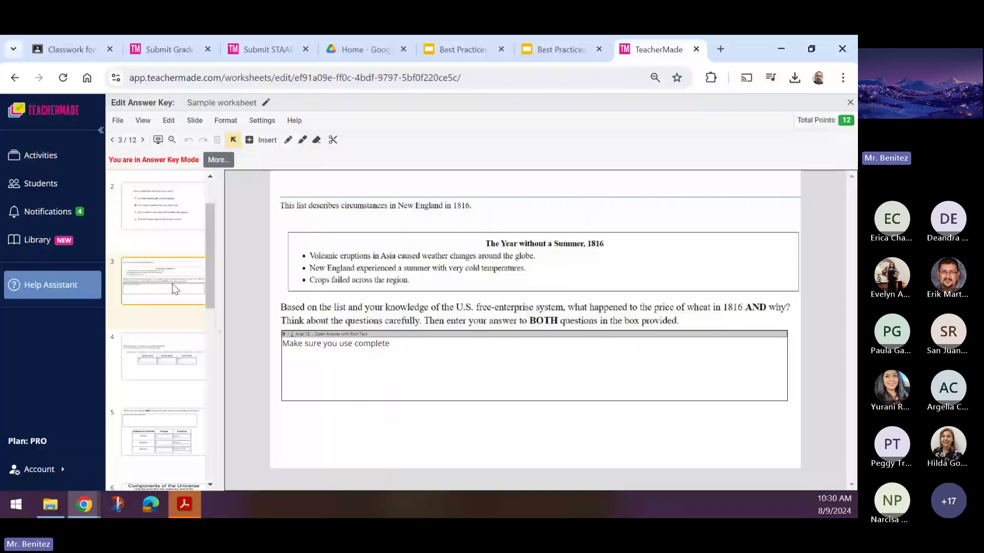
pyautogui.doubleClick(353, 377)
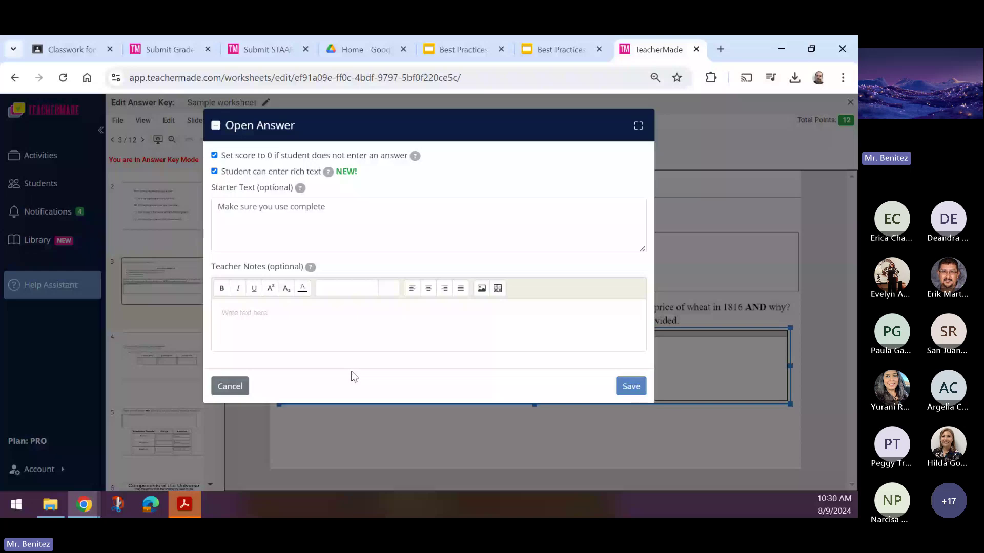
# Step: Leave the editor for the submission notifications, open the Sample - Assignment submission, and go to its page 3 open answer
pyautogui.hotkey('alt', 'Left')
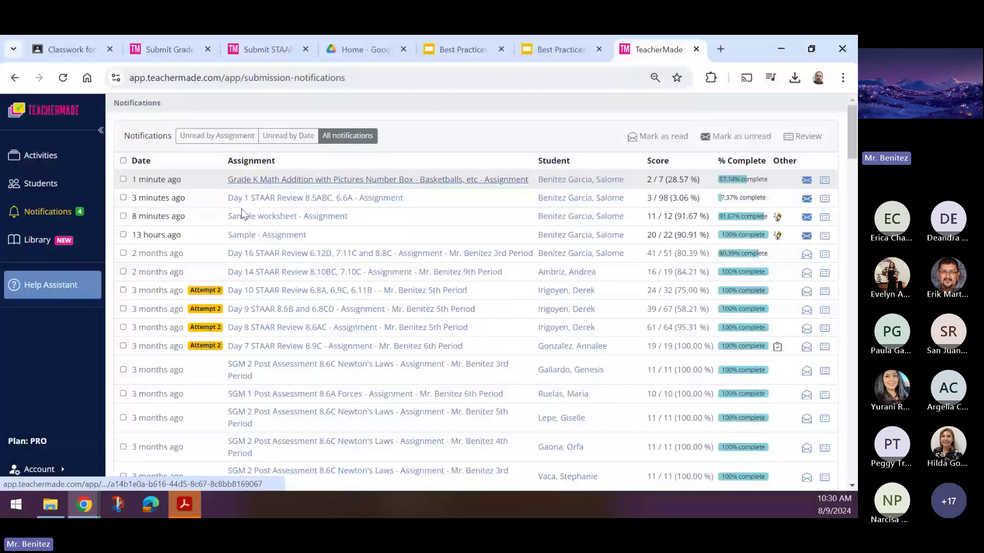
pyautogui.click(280, 234)
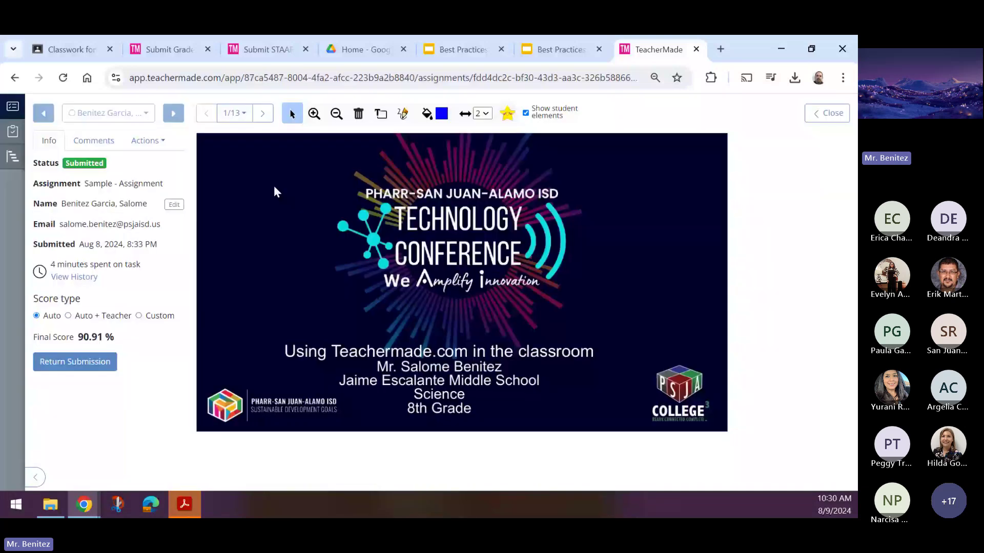
pyautogui.scroll(-5, 317, 375)
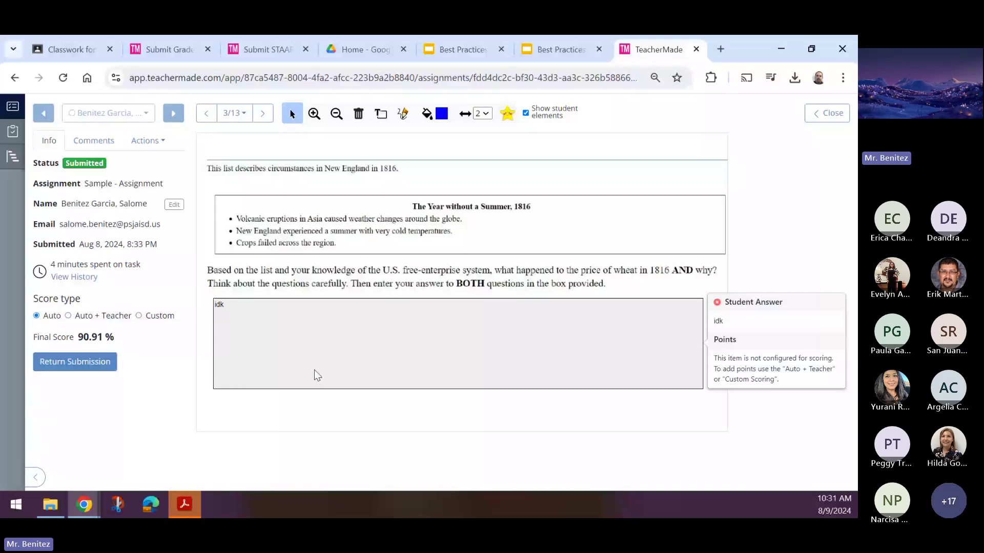
# Step: Try the Auto + Teacher score type, switch the submission to Custom scoring, and enter 2 as the earned points
pyautogui.click(68, 316)
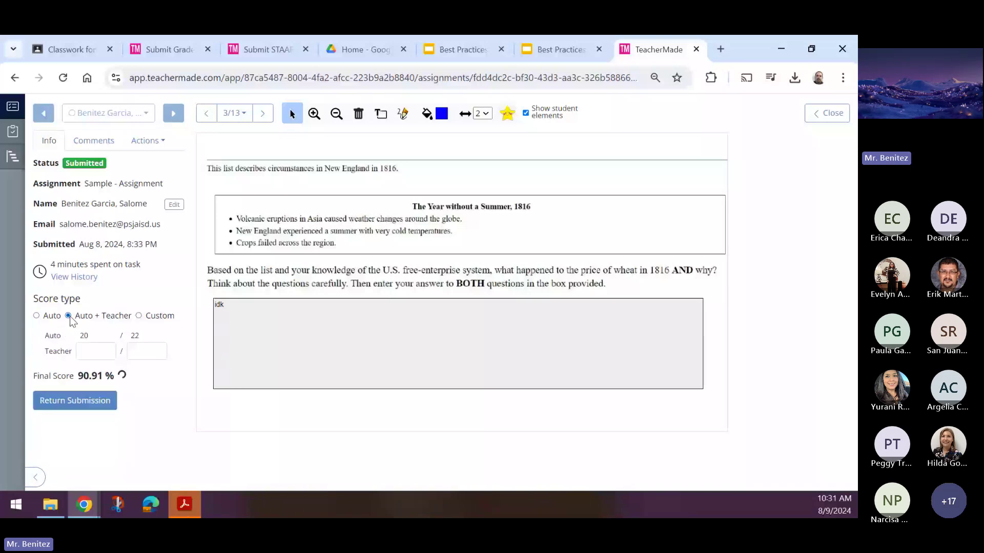
pyautogui.click(139, 316)
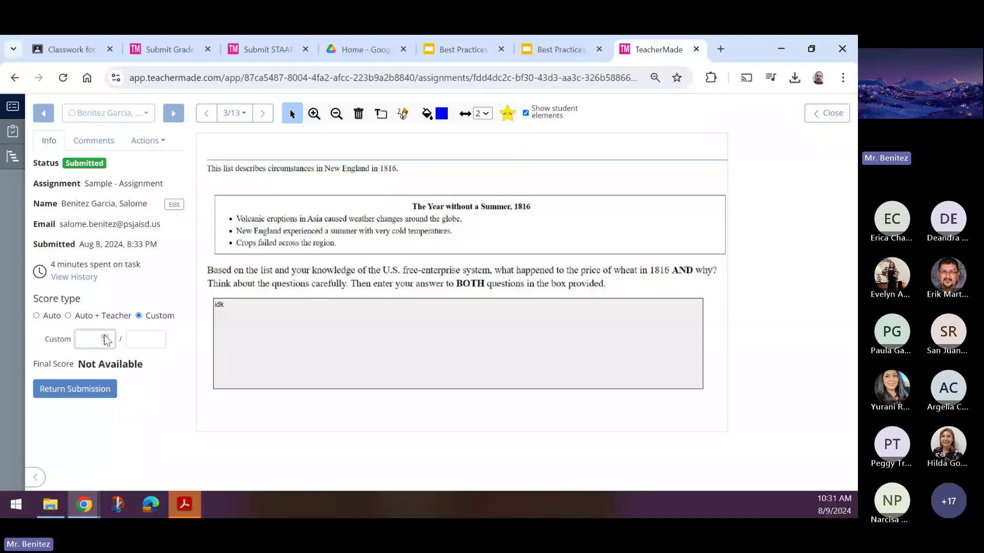
pyautogui.click(88, 339)
pyautogui.write('2')
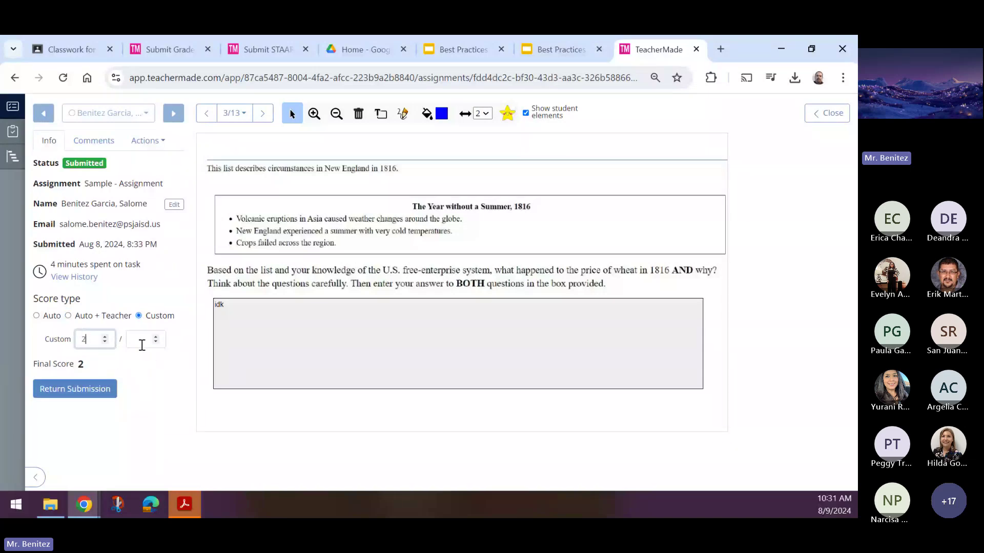